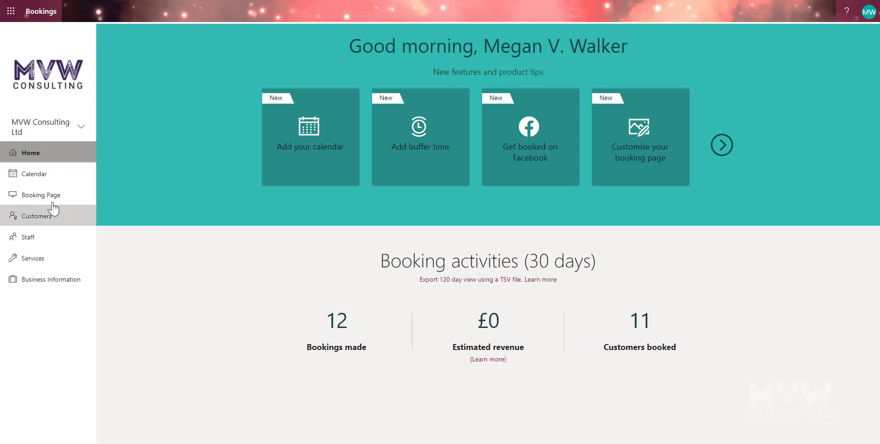
# Open the published booking page, choose Initial Free Consultation, and list the bookable staff.
pyautogui.click(41, 194)
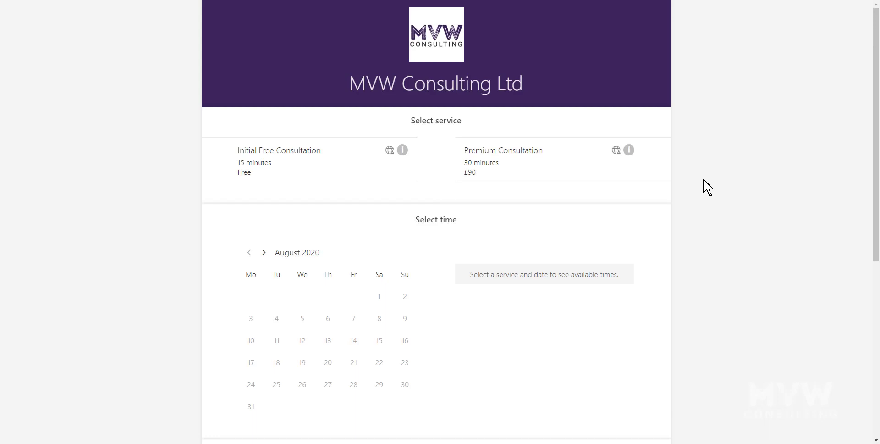
pyautogui.click(280, 170)
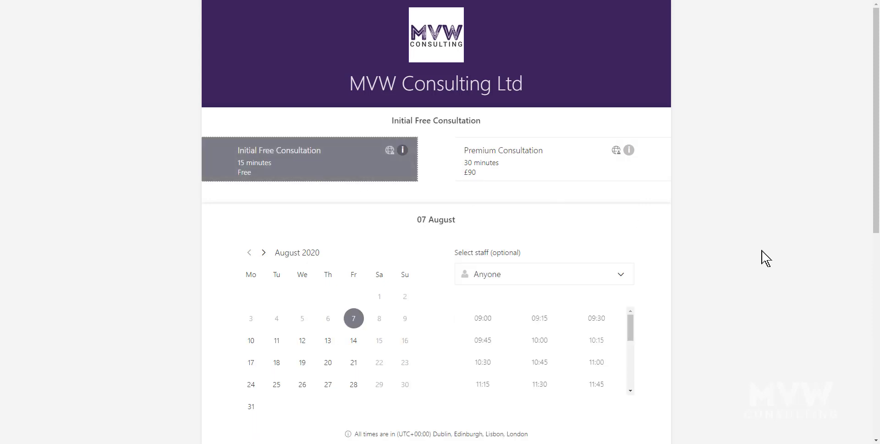
pyautogui.scroll(-3, 765, 258)
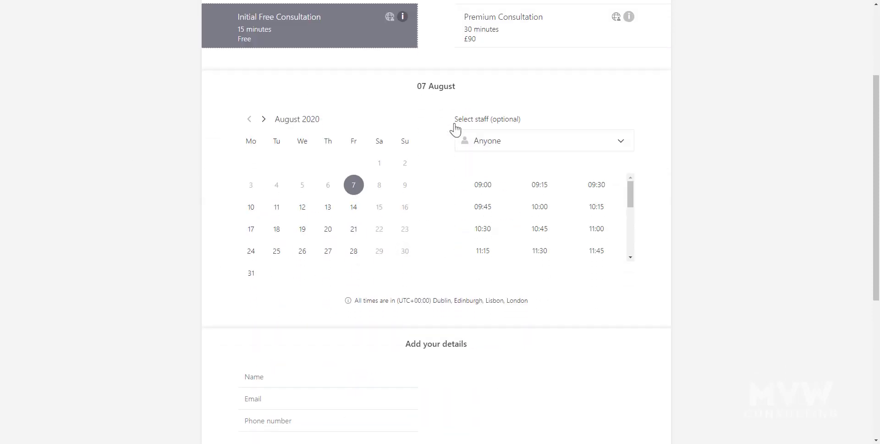
pyautogui.click(576, 142)
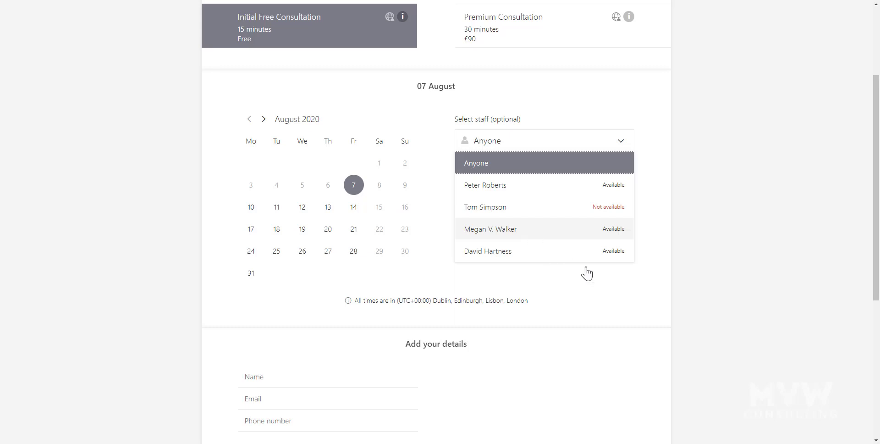
# Book the chosen consultant for 11 August in the 10:30 time slot.
pyautogui.click(548, 238)
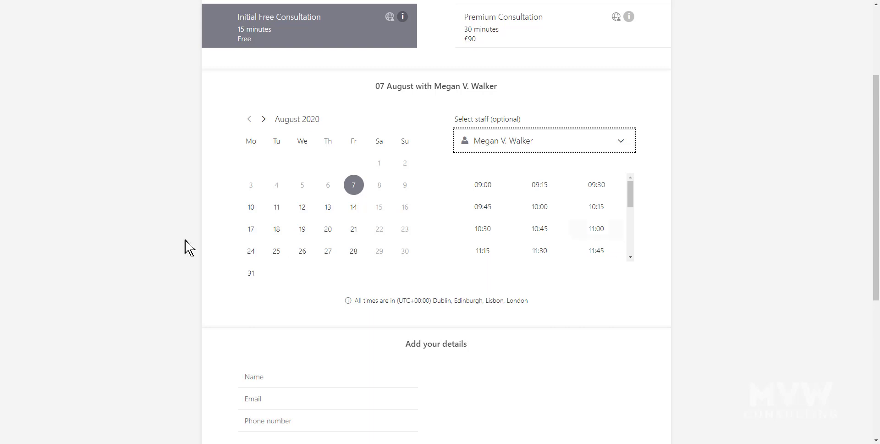
pyautogui.click(278, 210)
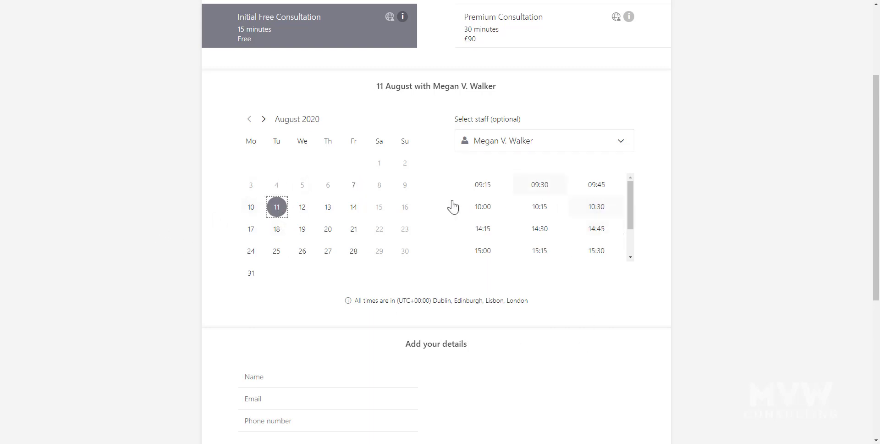
pyautogui.moveTo(631, 208); pyautogui.dragTo(635, 193)
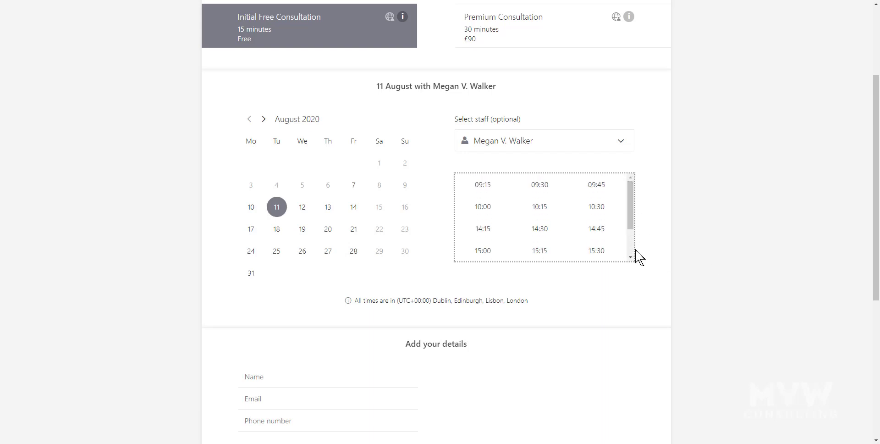
pyautogui.click(598, 210)
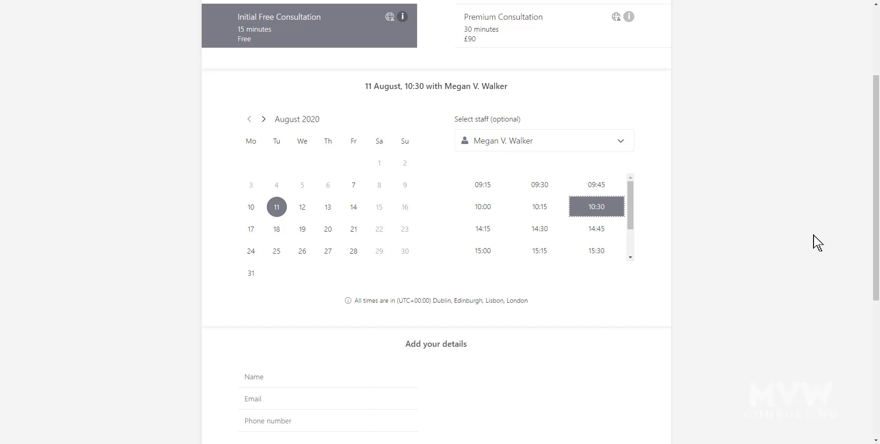
pyautogui.scroll(-1, 808, 242)
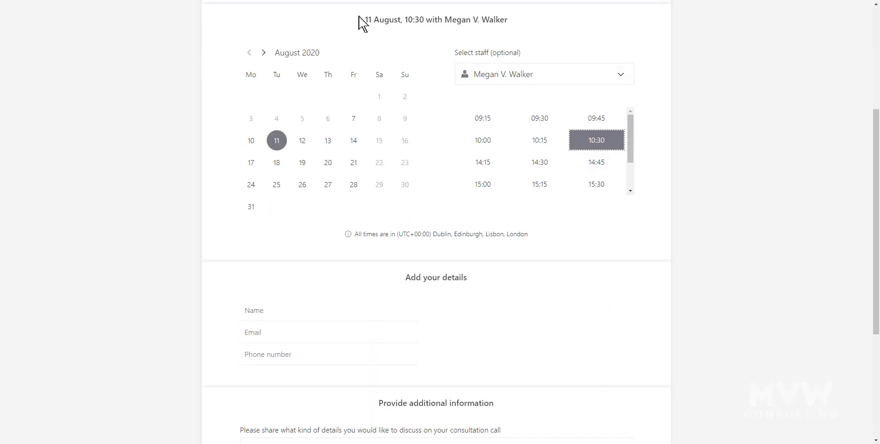
pyautogui.moveTo(360, 21); pyautogui.dragTo(535, 35)
pyautogui.scroll(-1, 780, 174)
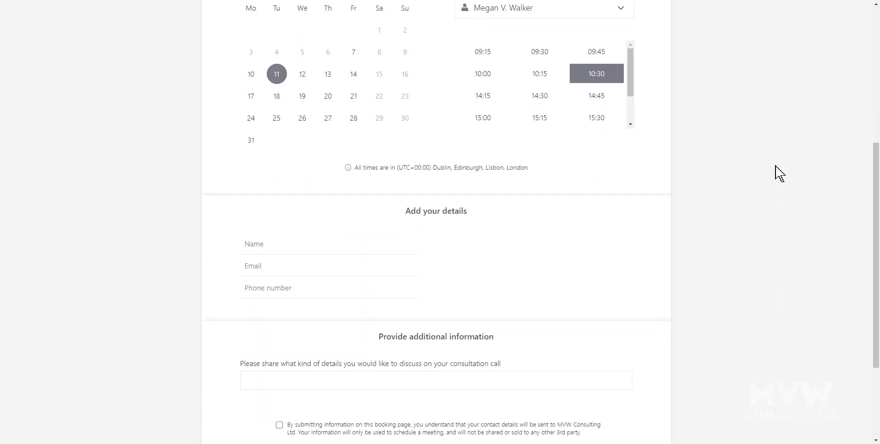
pyautogui.scroll(-1, 779, 174)
# Enter the customer's full name, then fill e-mail and phone from the saved contact suggestion.
pyautogui.click(296, 184)
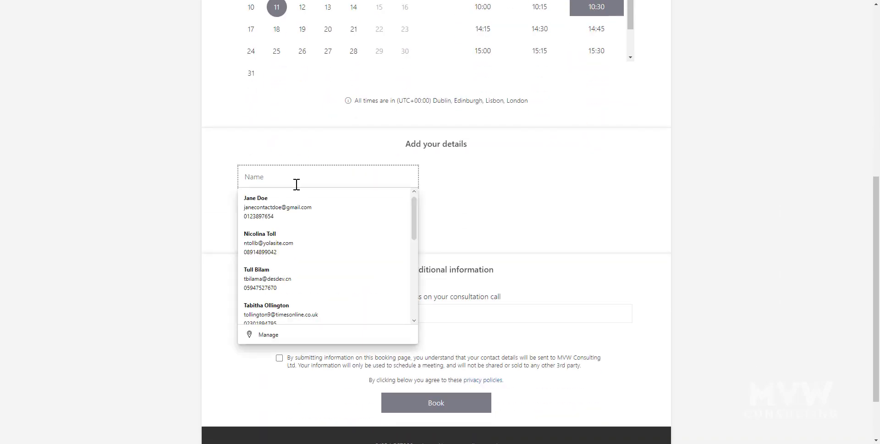
pyautogui.write('Jane Doe')
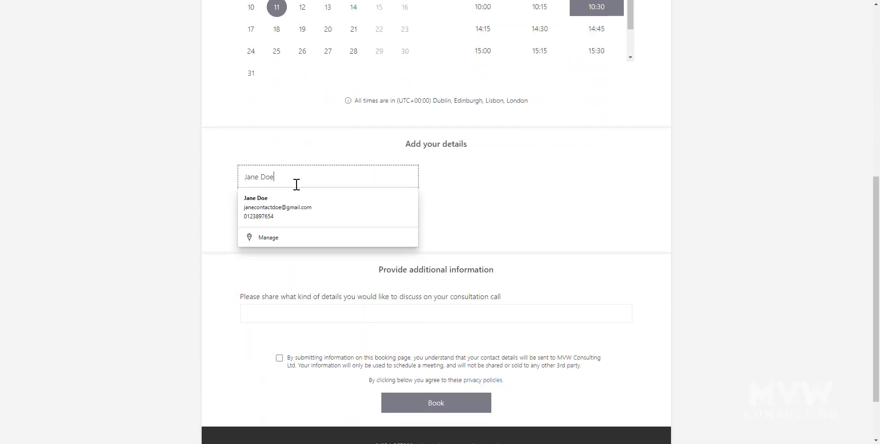
pyautogui.click(444, 220)
pyautogui.click(370, 206)
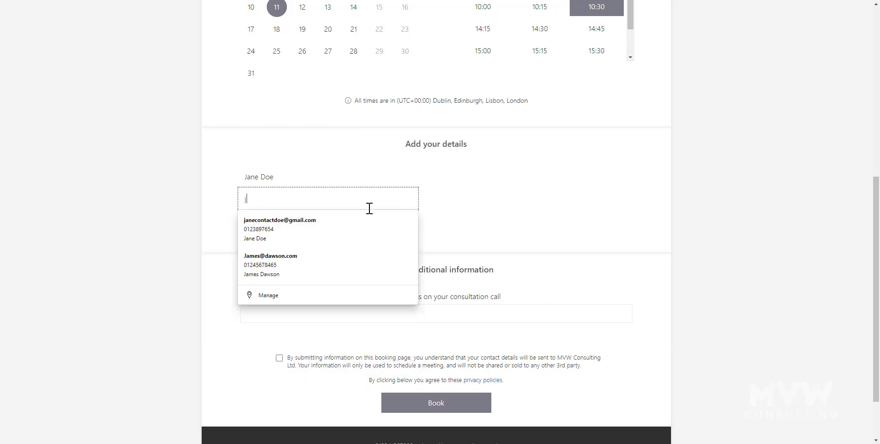
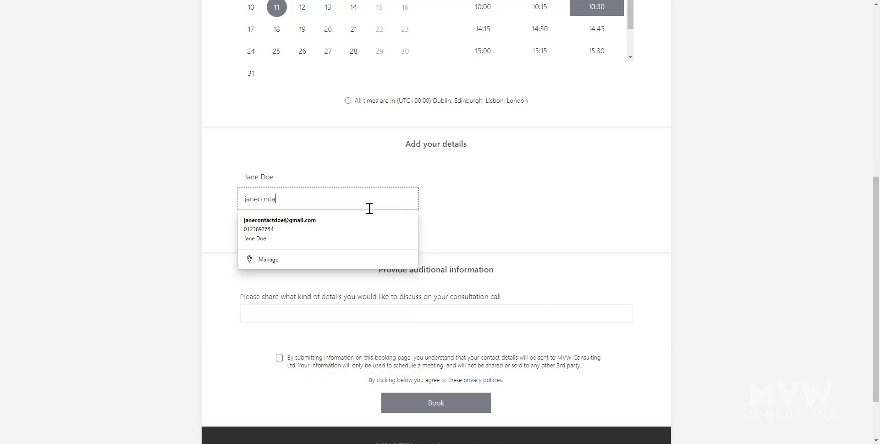
pyautogui.click(410, 241)
pyautogui.click(410, 241)
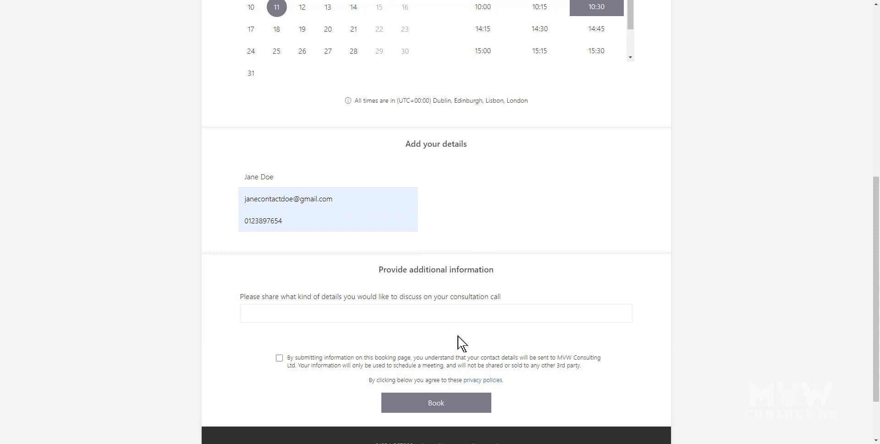
# Fill the consultation details with the saved answer 'Just a bit of everything really.'.
pyautogui.click(462, 313)
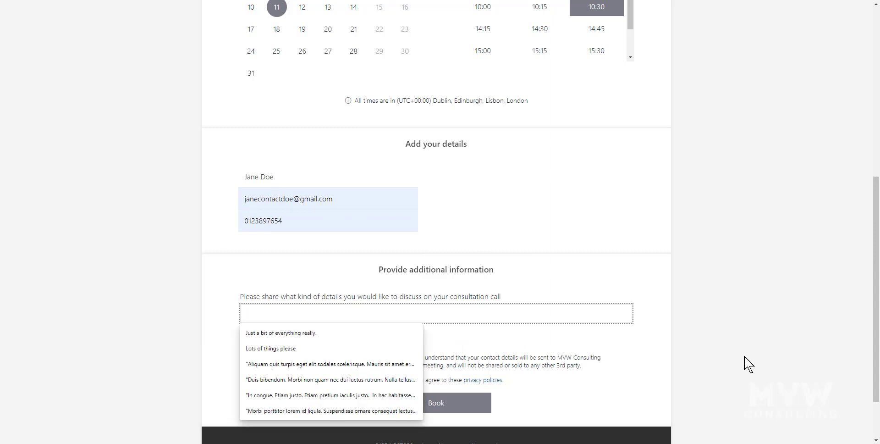
pyautogui.click(284, 333)
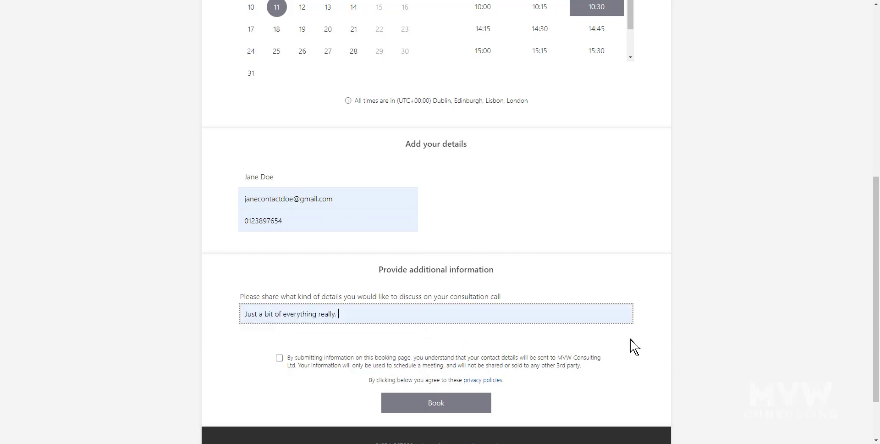
pyautogui.click(634, 347)
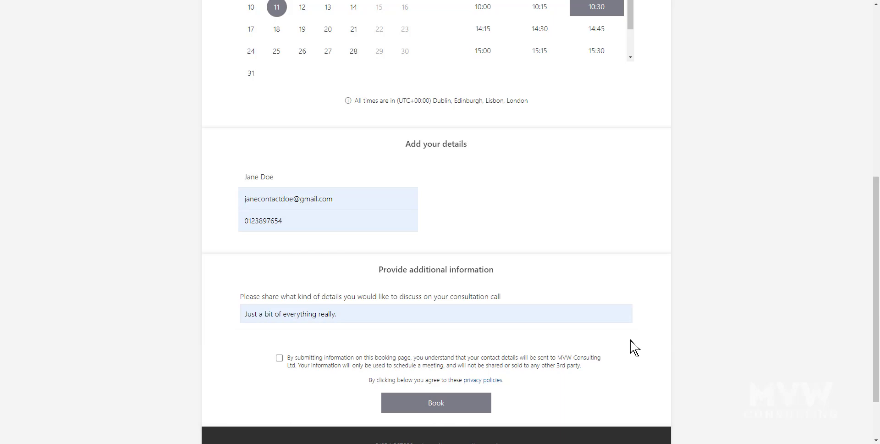
pyautogui.scroll(-2, 634, 347)
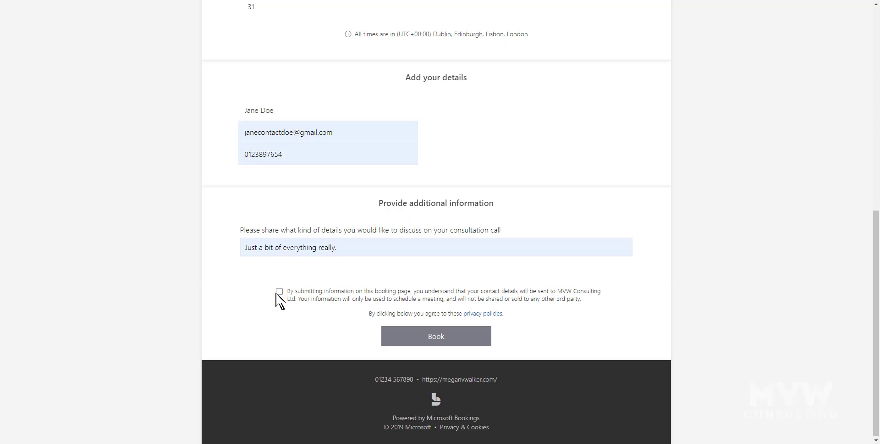
# Accept the data-usage consent and submit the 11 August 10:30 booking.
pyautogui.click(279, 291)
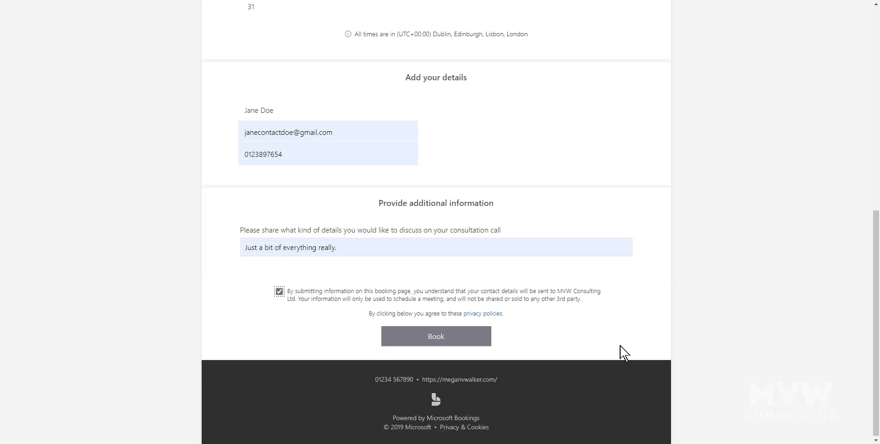
pyautogui.click(442, 342)
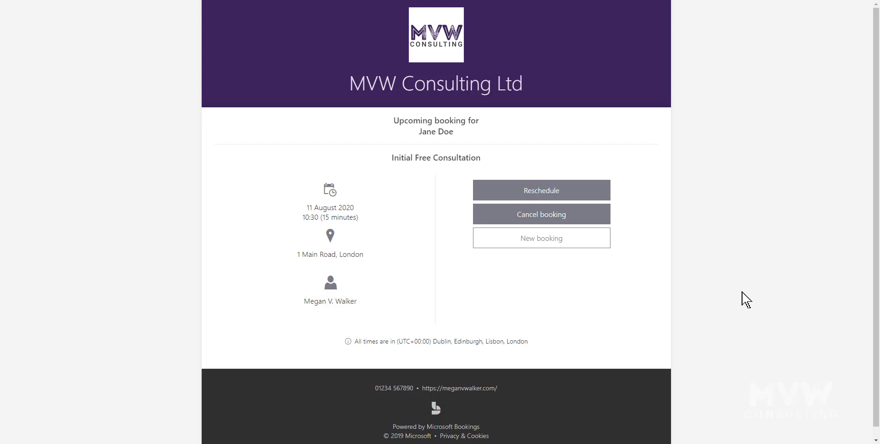
# Switch to the customer's Gmail inbox to find the consultation invitation.
pyautogui.hotkey('ctrl', 'Tab')
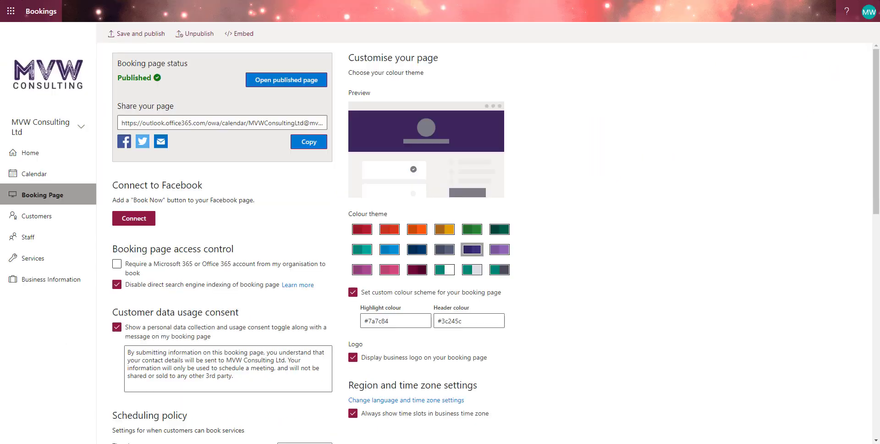
pyautogui.scroll(-7, 154, 326)
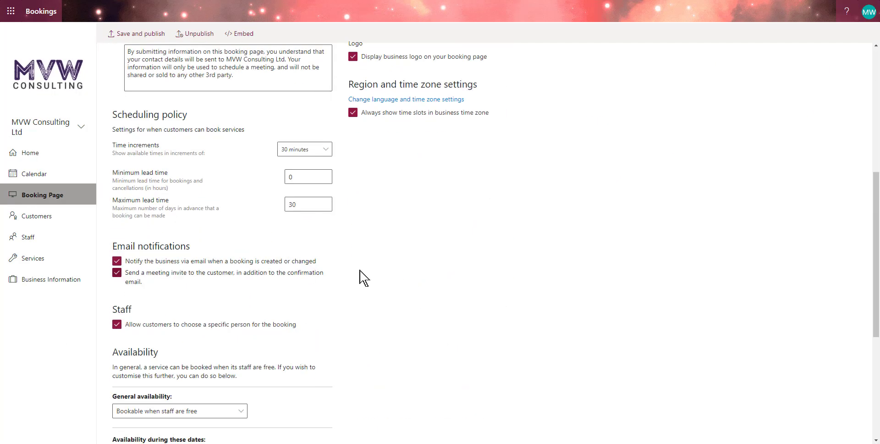
pyautogui.scroll(-1, 387, 330)
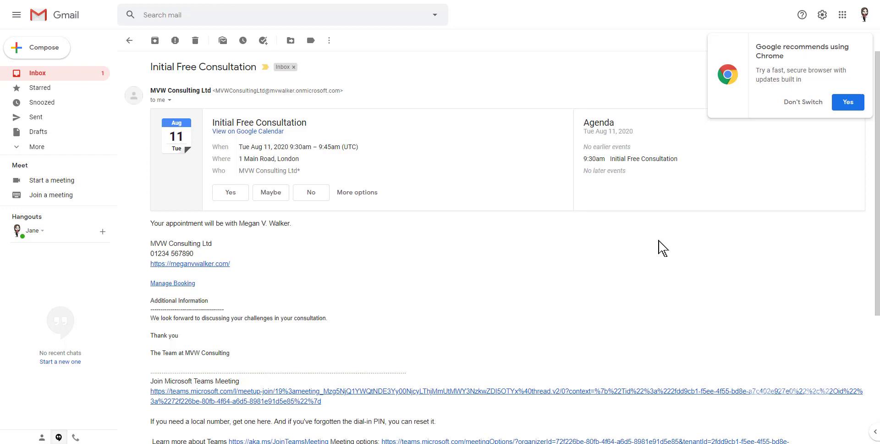
# Open the 'Confirmed: Initial Free Consultation' e-mail and read down to the Manage booking button.
pyautogui.scroll(-2, 661, 251)
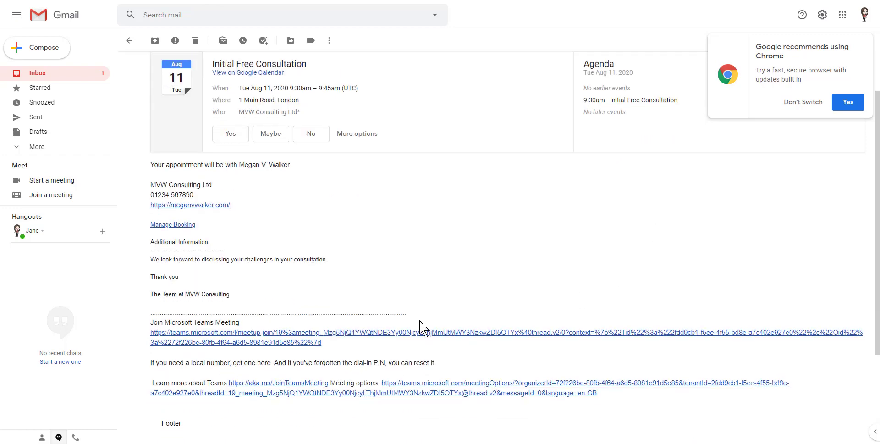
pyautogui.click(40, 74)
pyautogui.click(305, 90)
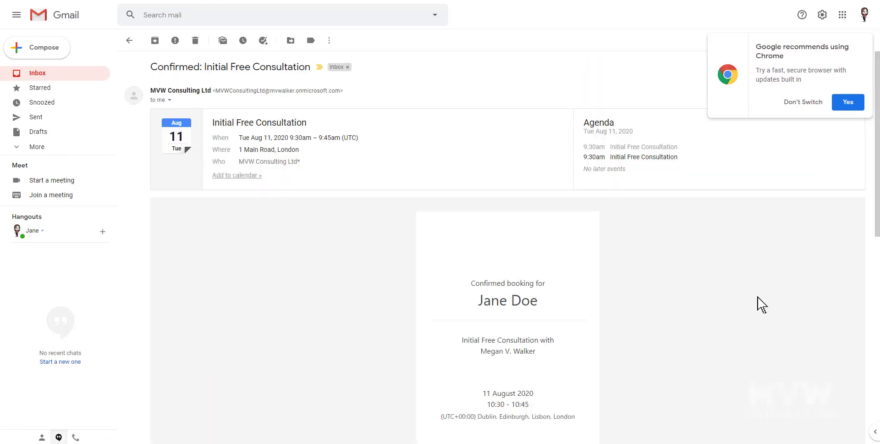
pyautogui.scroll(-5, 638, 349)
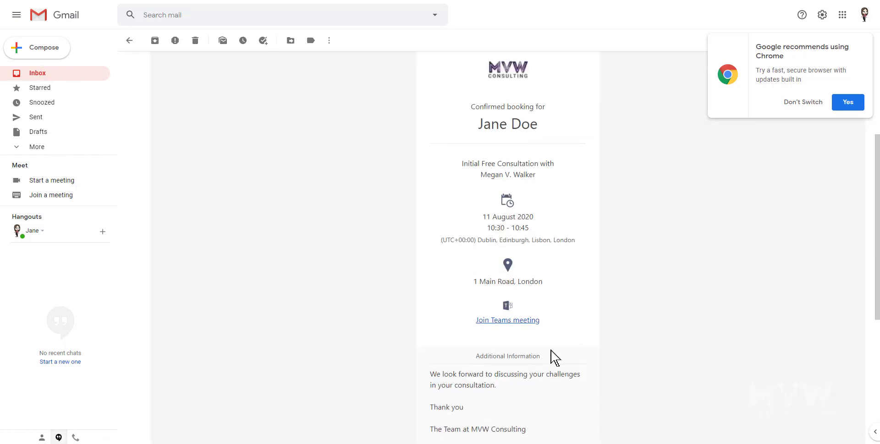
pyautogui.scroll(-5, 678, 361)
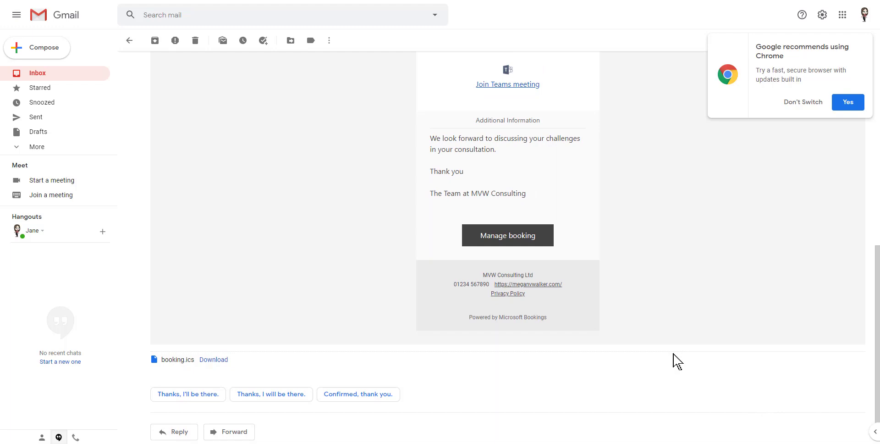
pyautogui.scroll(-1, 677, 361)
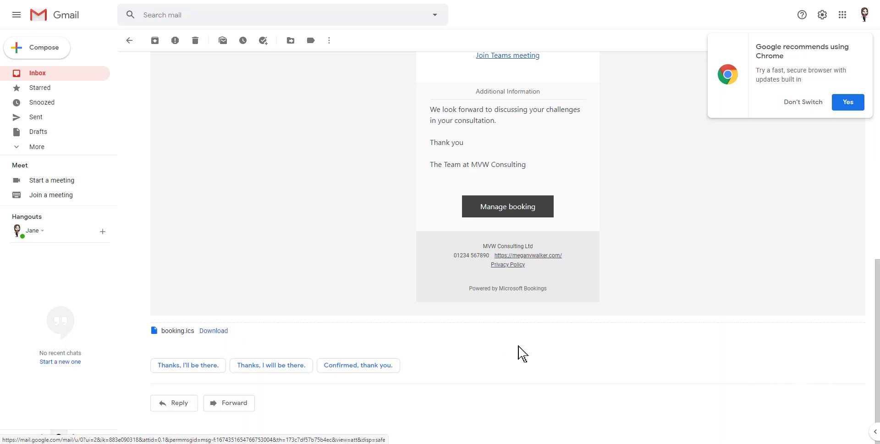
pyautogui.scroll(8, 539, 355)
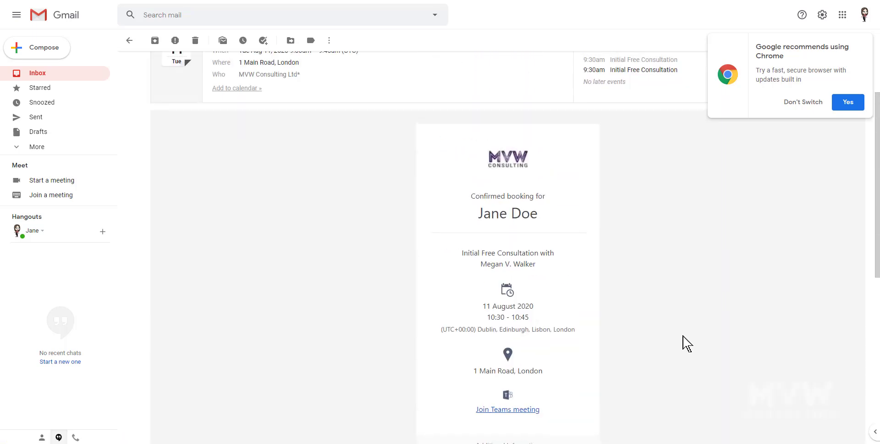
pyautogui.scroll(2, 687, 344)
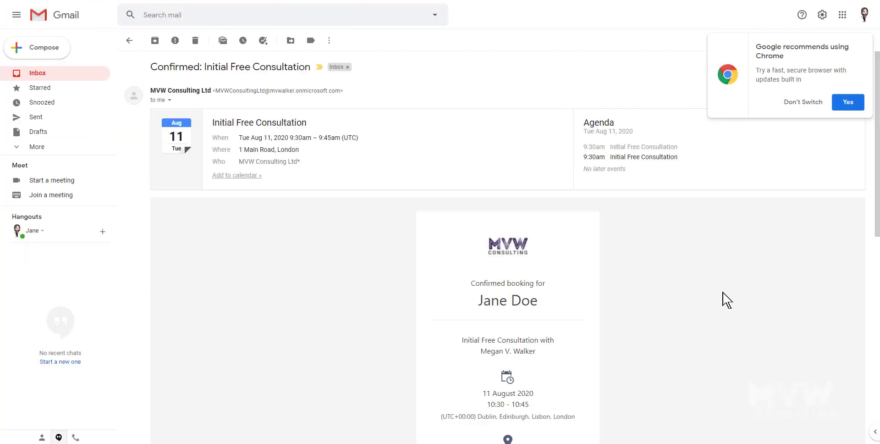
pyautogui.scroll(-4, 670, 271)
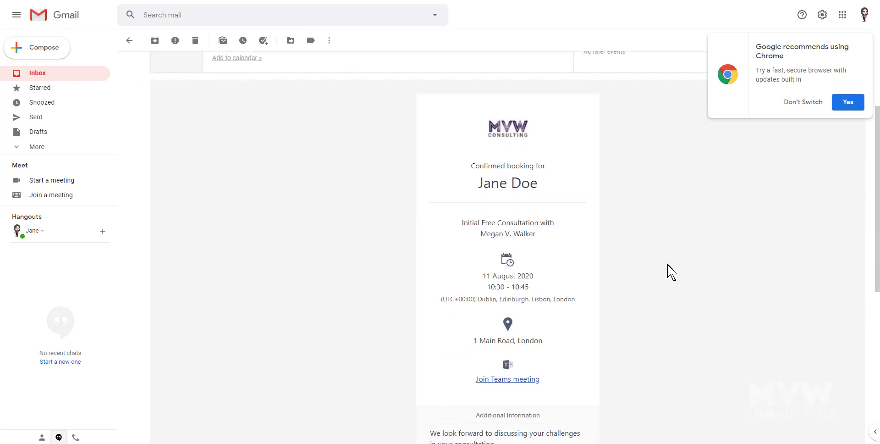
pyautogui.scroll(-5, 670, 271)
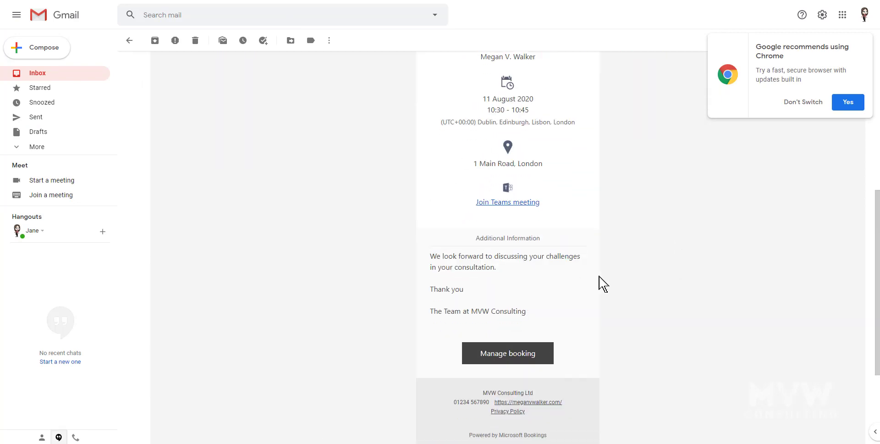
pyautogui.scroll(3, 599, 282)
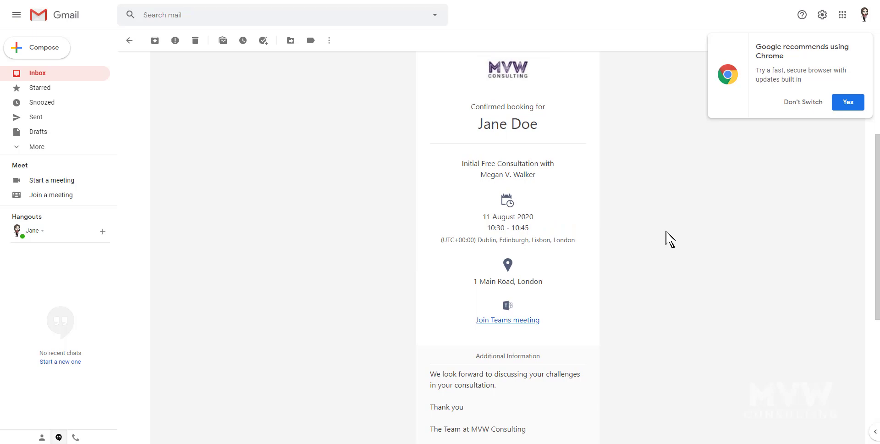
pyautogui.scroll(-3, 670, 233)
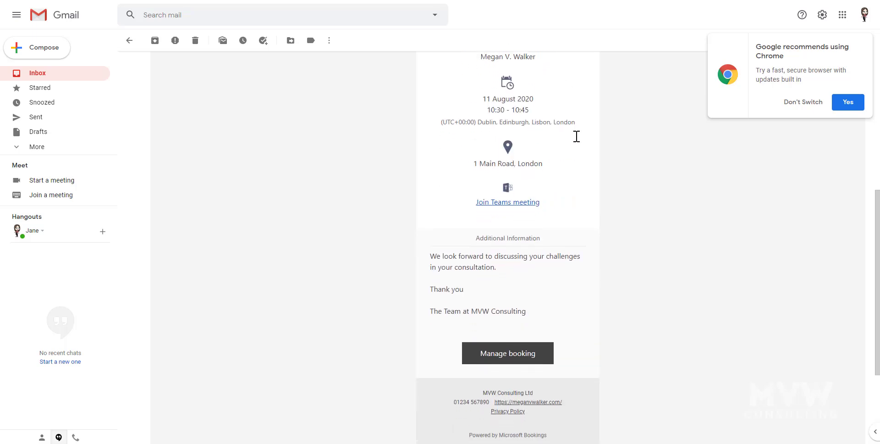
pyautogui.scroll(1, 645, 165)
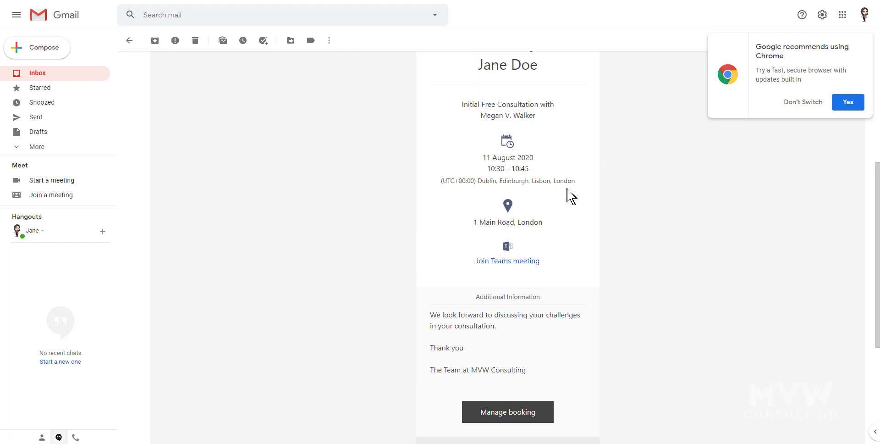
pyautogui.scroll(-1, 468, 251)
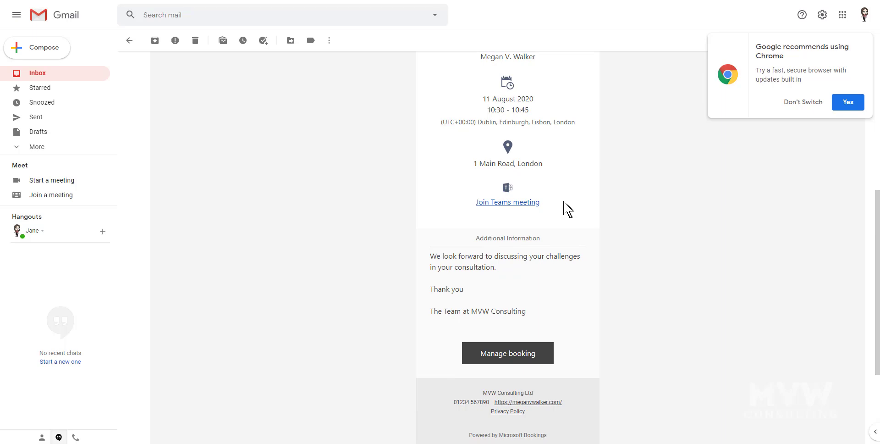
pyautogui.scroll(-2, 564, 206)
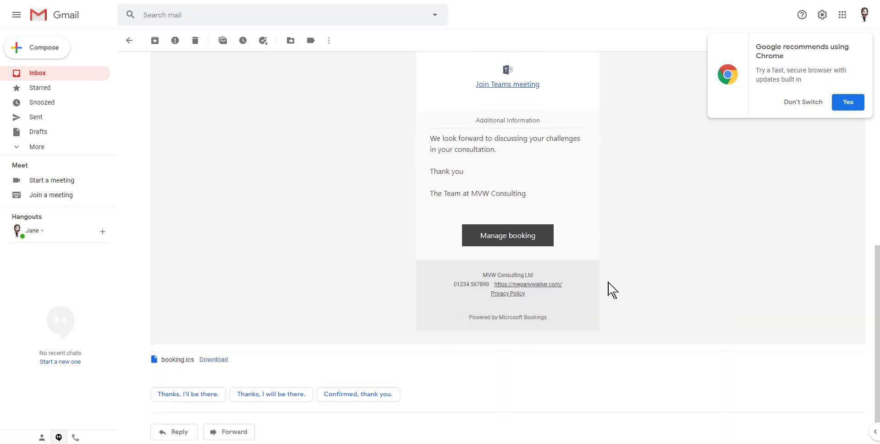
# Reschedule the 11 August consultation from 10:30 to 15:30 via Manage booking, with consent ticked.
pyautogui.click(493, 236)
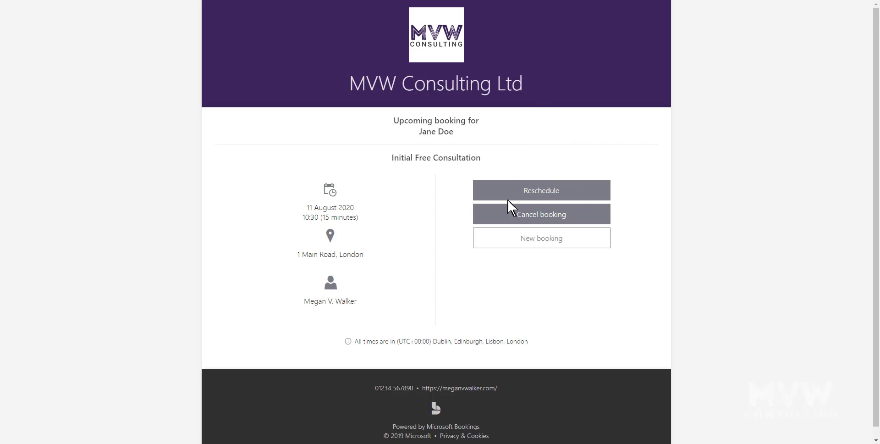
pyautogui.click(552, 192)
pyautogui.scroll(-3, 711, 211)
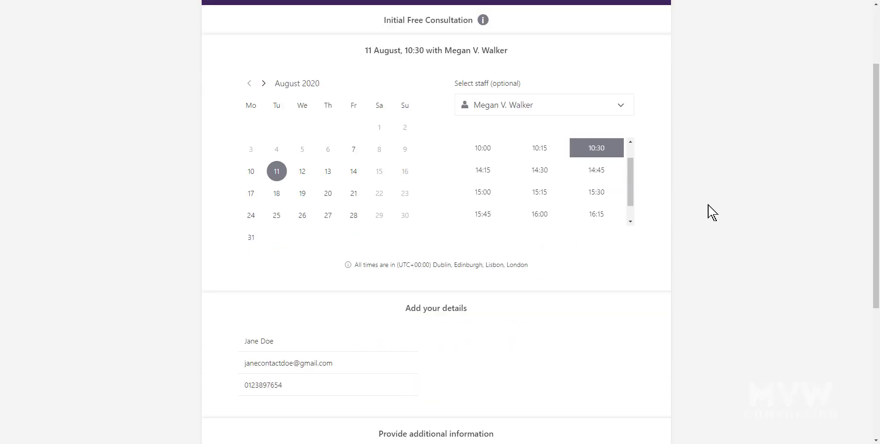
pyautogui.scroll(-3, 699, 236)
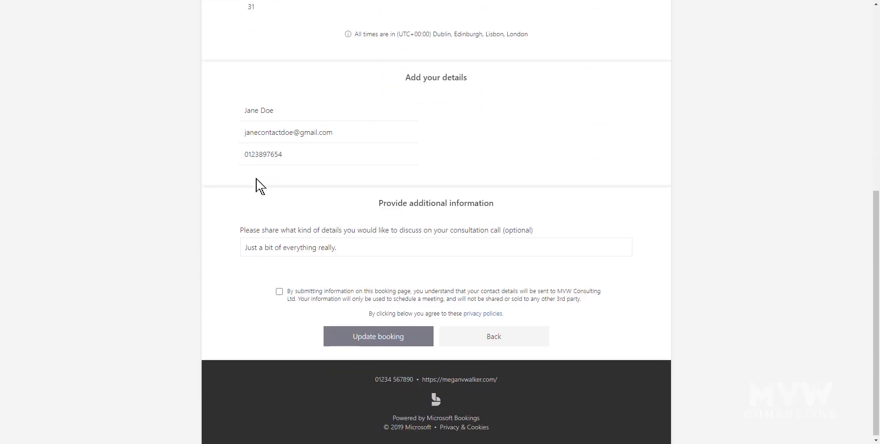
pyautogui.scroll(6, 733, 255)
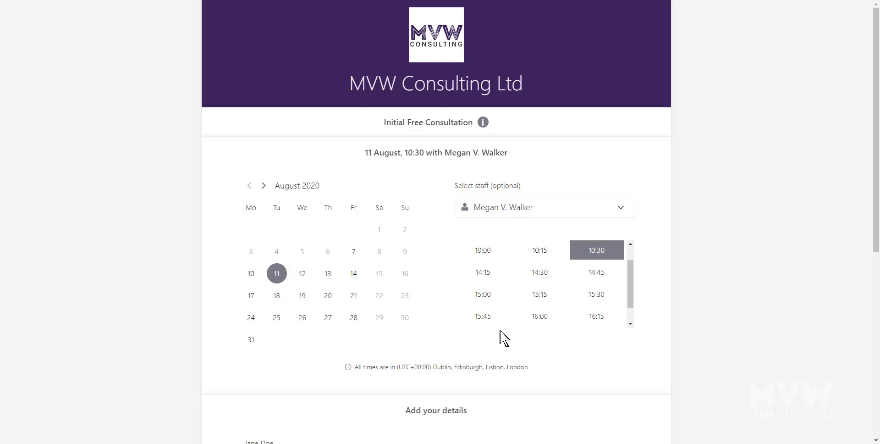
pyautogui.click(595, 295)
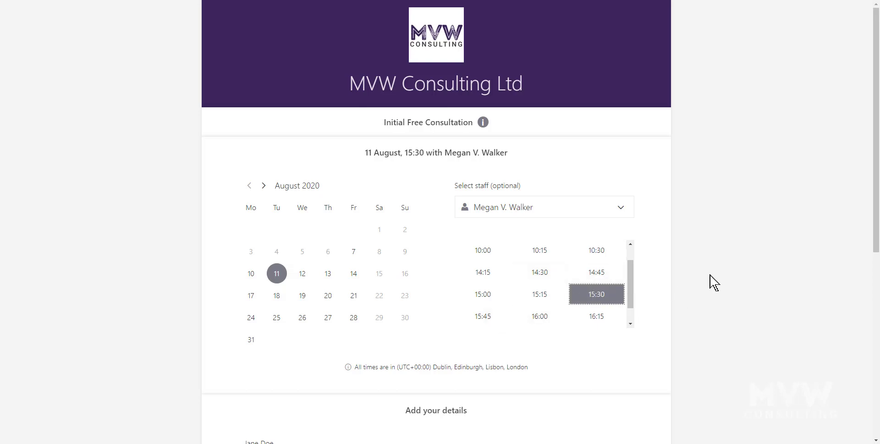
pyautogui.scroll(-7, 713, 282)
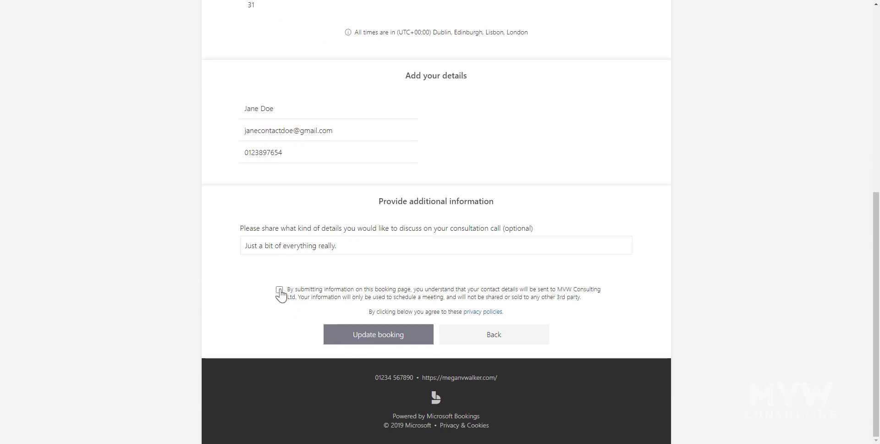
pyautogui.click(280, 291)
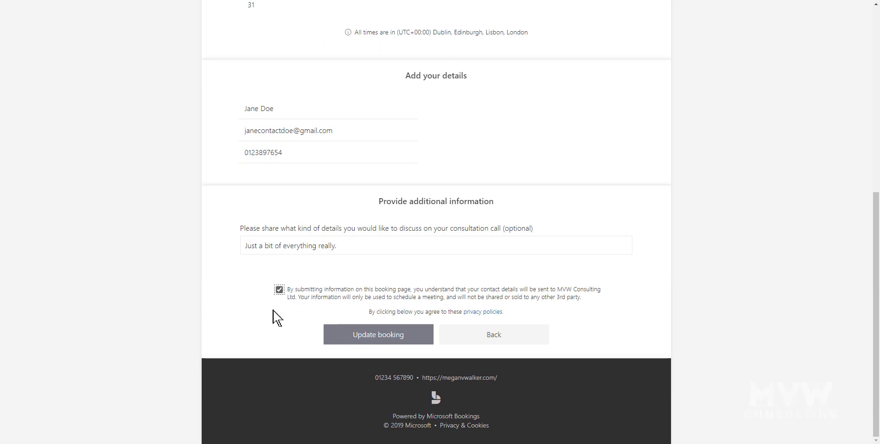
pyautogui.click(365, 339)
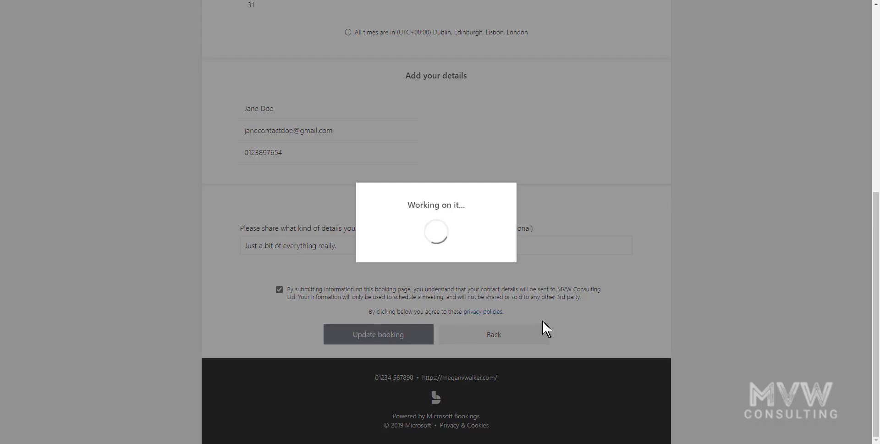
pyautogui.click(457, 272)
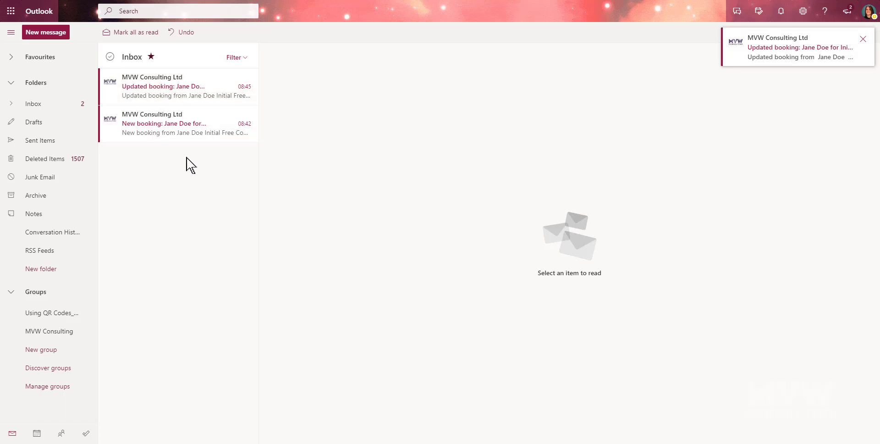
# Open the original 'New booking' e-mail in Outlook and review its 10:30–10:45 slot.
pyautogui.click(143, 130)
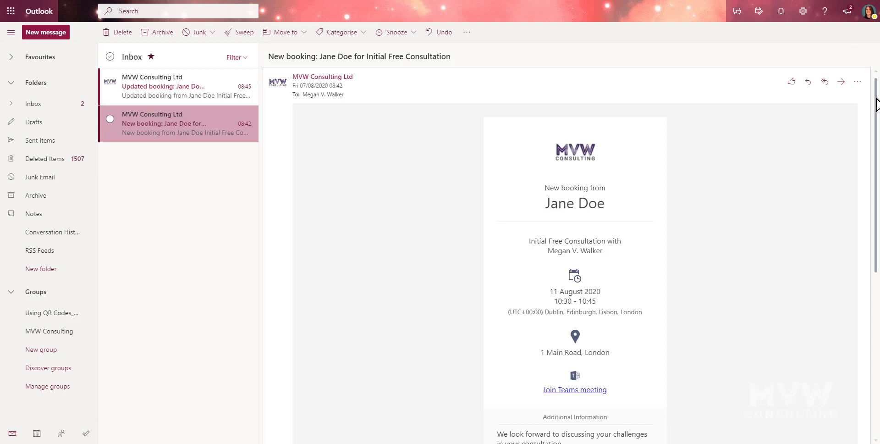
pyautogui.moveTo(873, 118); pyautogui.dragTo(869, 129)
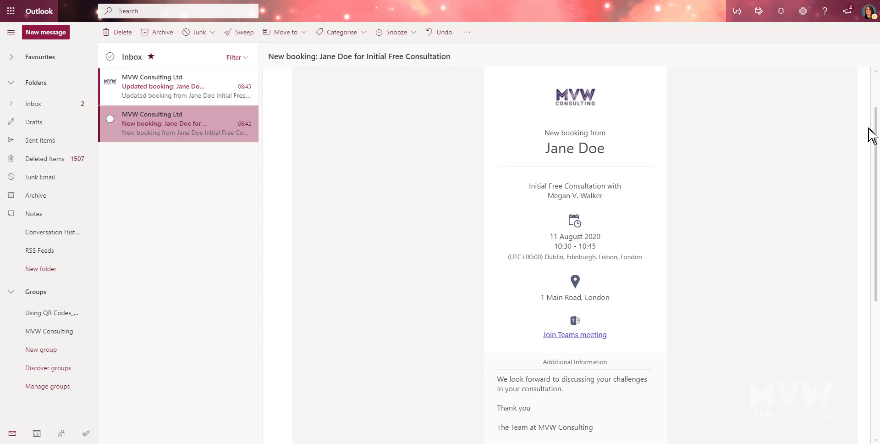
pyautogui.scroll(2, 871, 135)
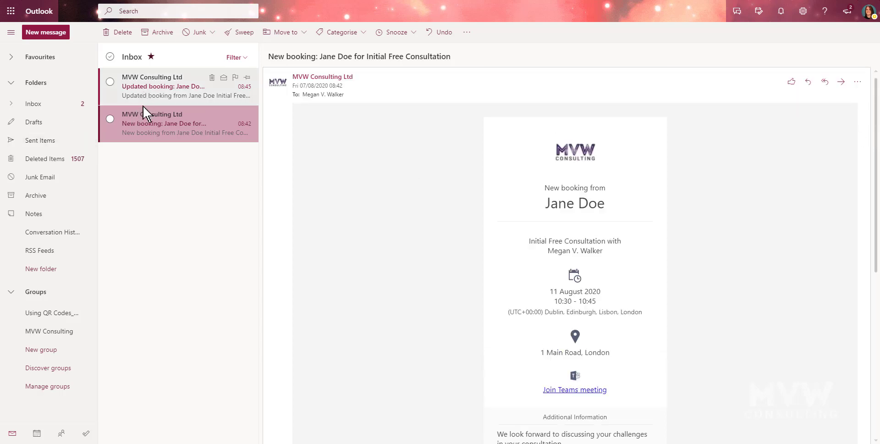
# Open the 'Updated booking' e-mail to check the new 15:30–15:45 time.
pyautogui.click(147, 89)
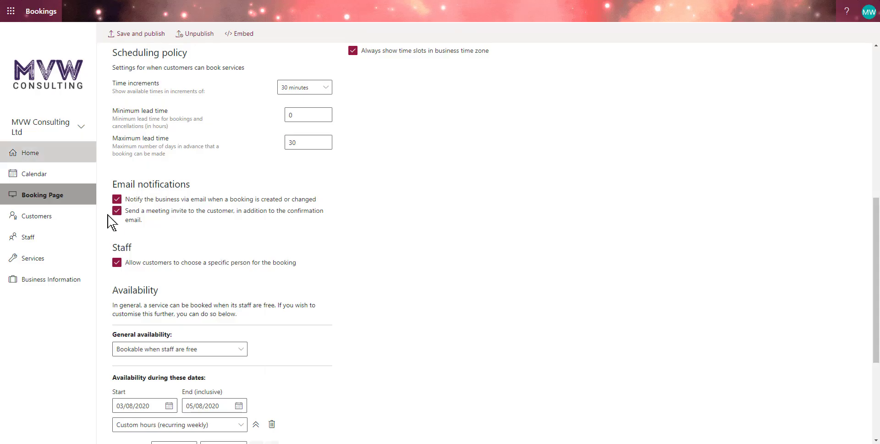
# Move the Bookings calendar to 11 August and select the 15:30 Initial Free Consultation.
pyautogui.click(55, 175)
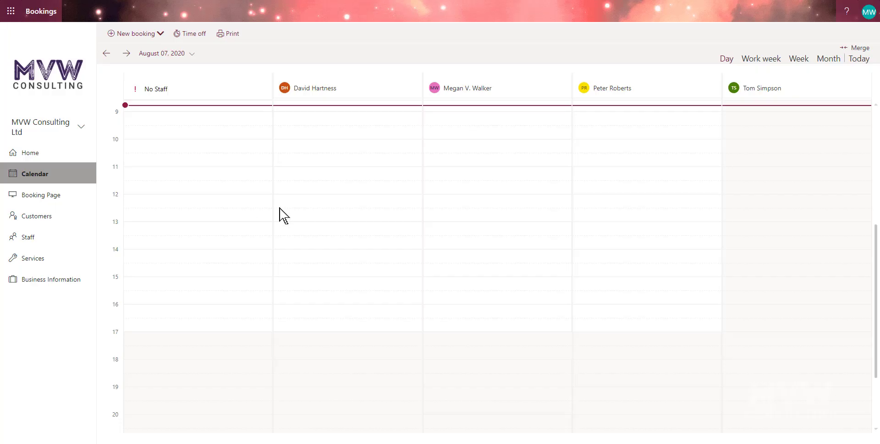
pyautogui.doubleClick(128, 55)
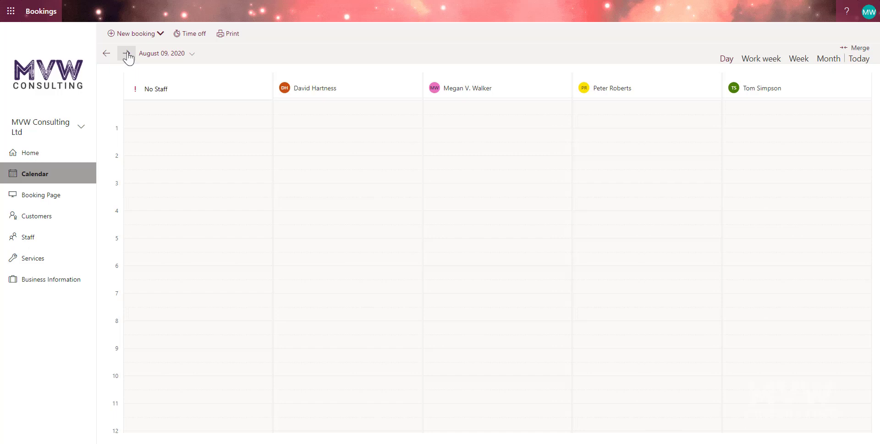
pyautogui.click(127, 54)
pyautogui.click(127, 54)
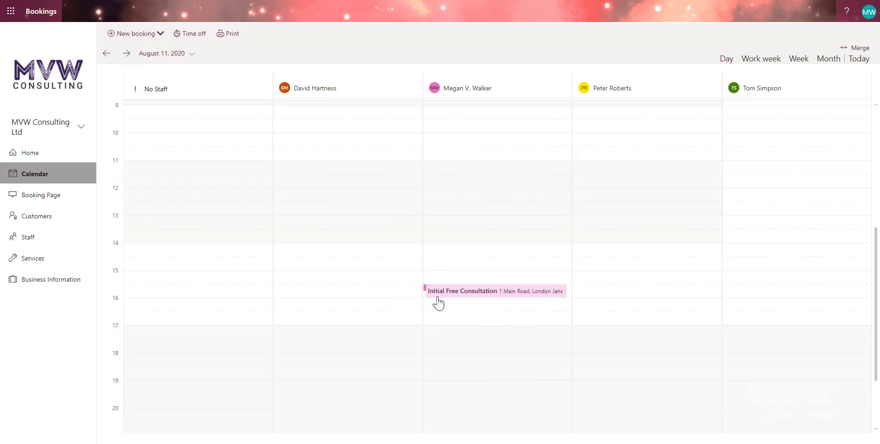
pyautogui.click(475, 296)
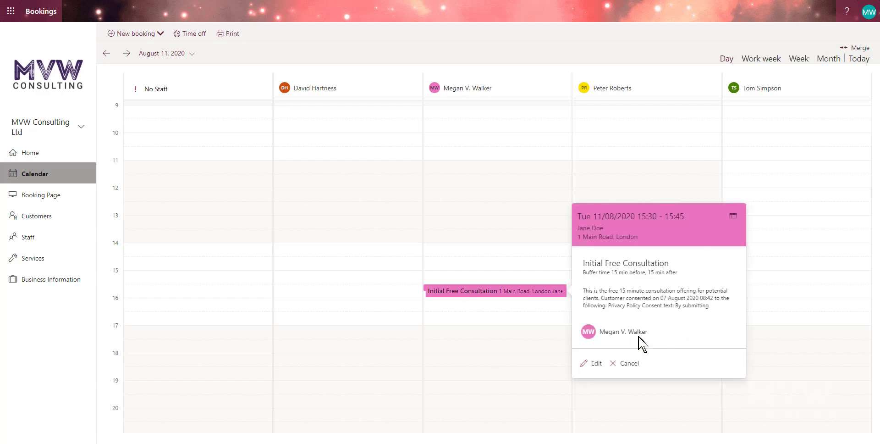
# Review the booking's edit form and customer contact details, then discard without changes.
pyautogui.click(733, 217)
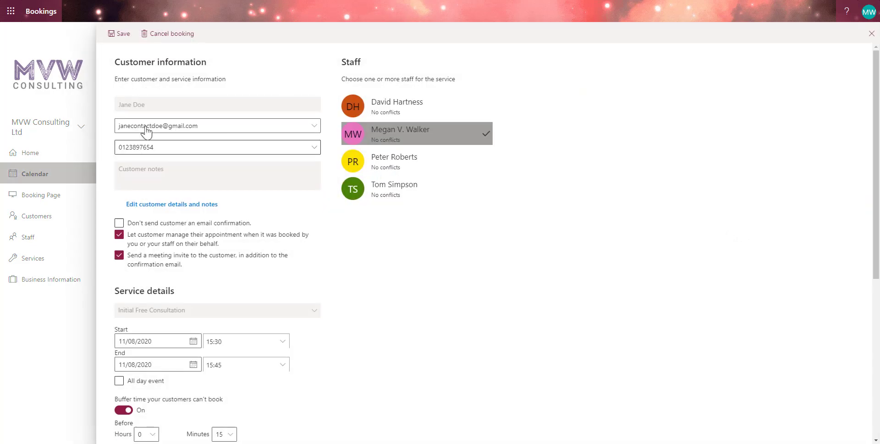
pyautogui.scroll(-6, 487, 253)
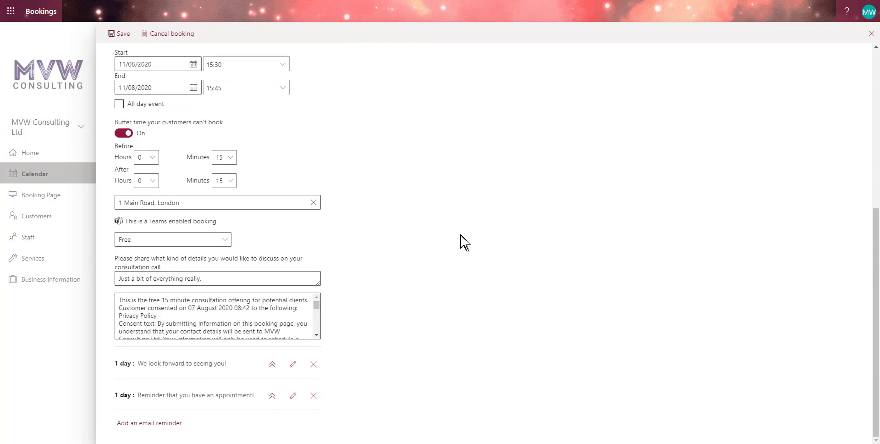
pyautogui.scroll(6, 367, 275)
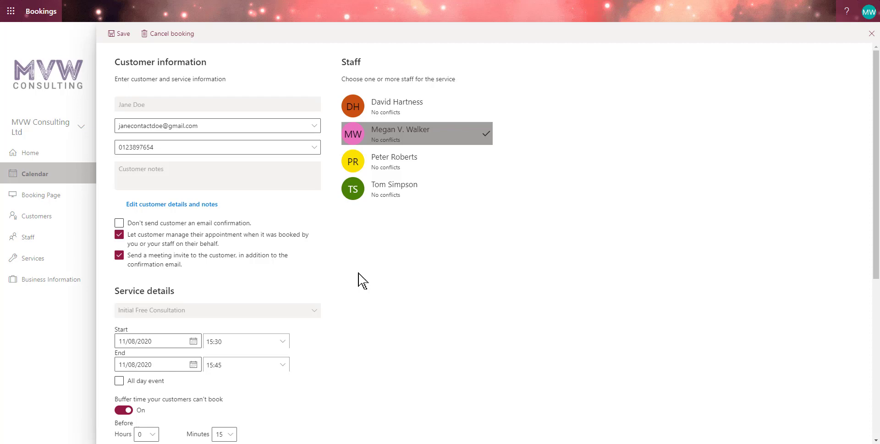
pyautogui.click(176, 204)
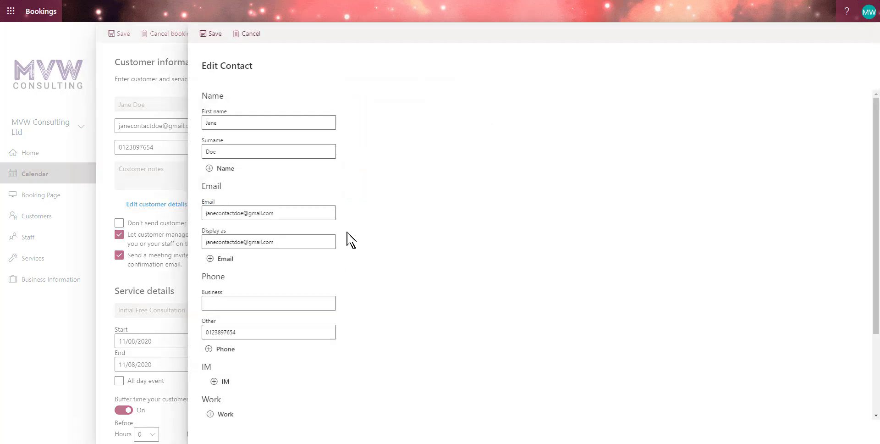
pyautogui.scroll(-3, 456, 243)
pyautogui.scroll(3, 456, 241)
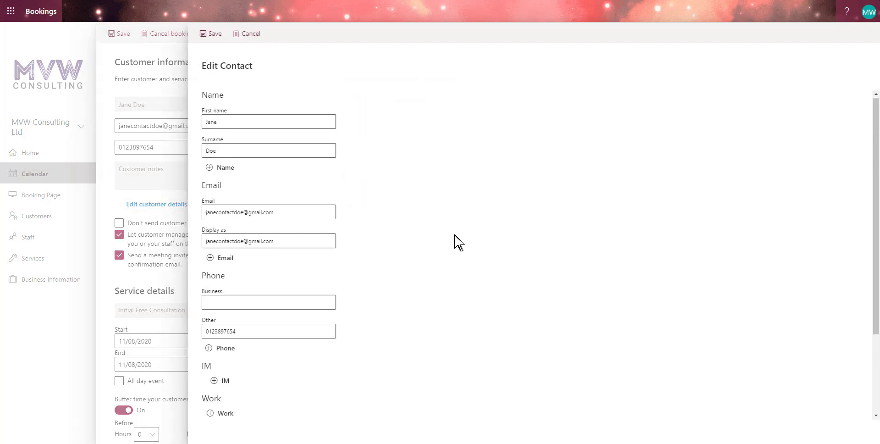
pyautogui.click(248, 35)
pyautogui.click(44, 347)
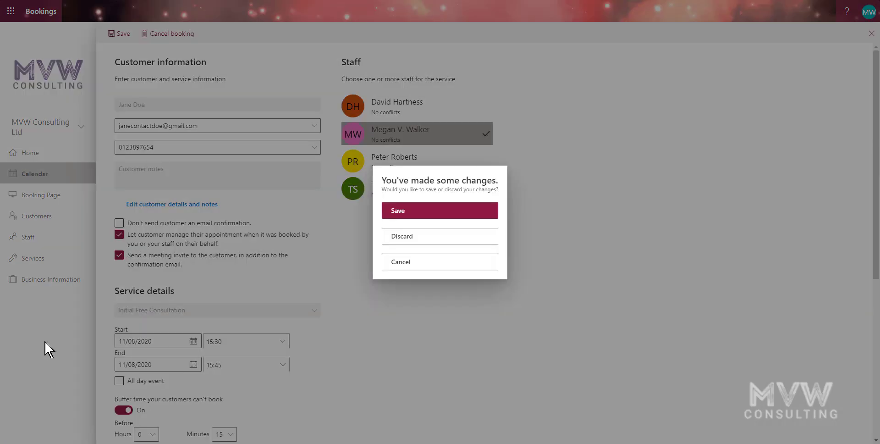
pyautogui.click(458, 237)
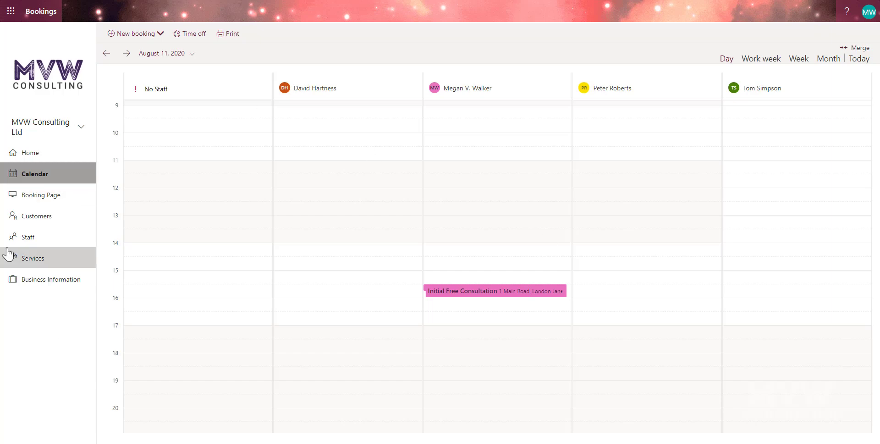
# Bring up the Booking Page settings and review the scheduling policy, notification, staff and availability options.
pyautogui.click(44, 196)
pyautogui.scroll(-8, 612, 266)
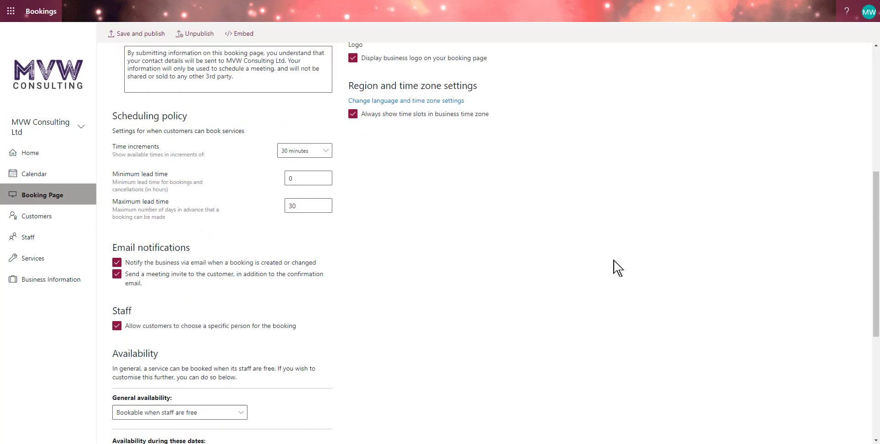